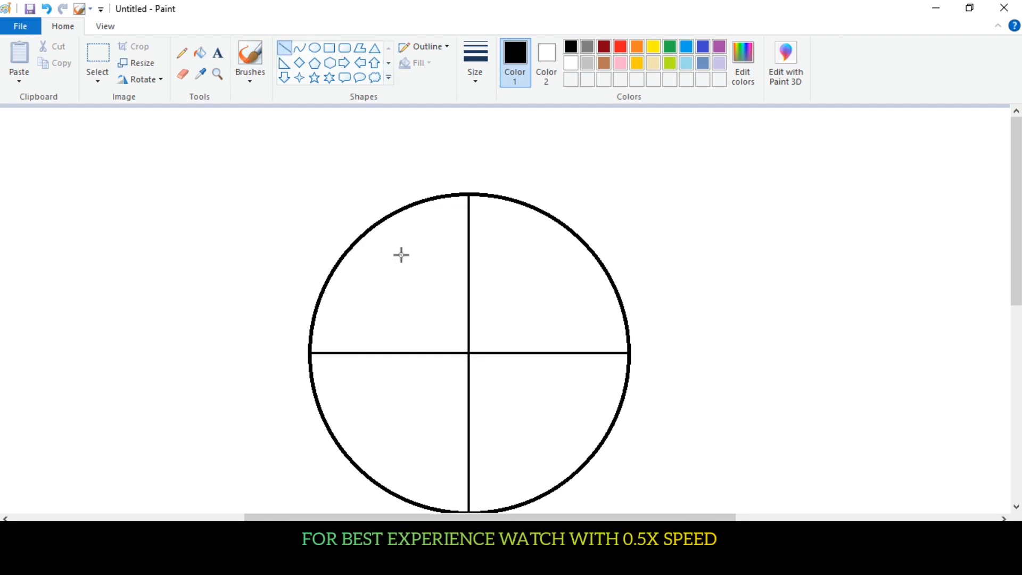
Step: Draw five radial lines from the rim to the centre, dividing the circle's upper-left quadrant into six sectors
drag(356, 243, 468, 353)
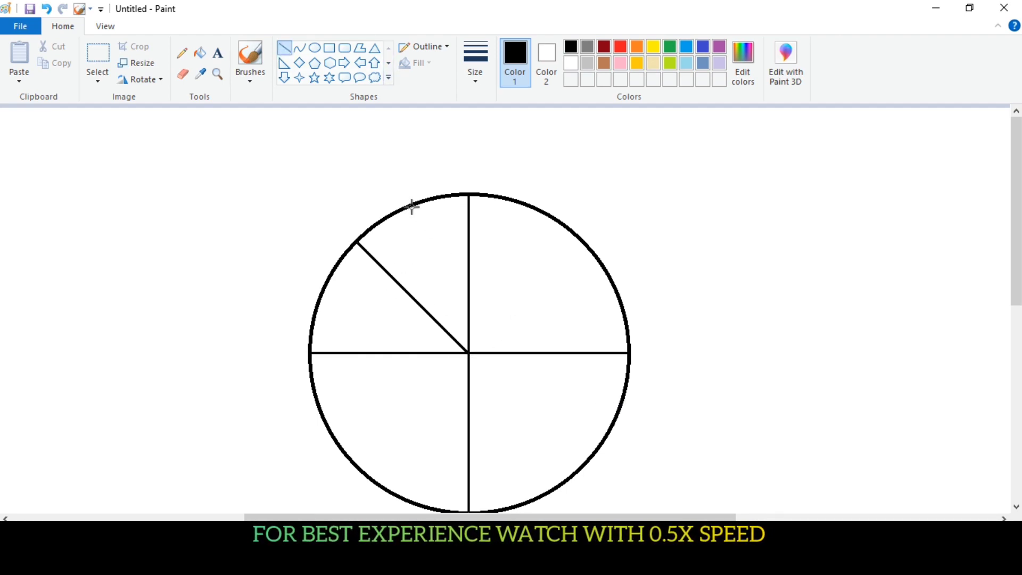
drag(431, 199, 468, 352)
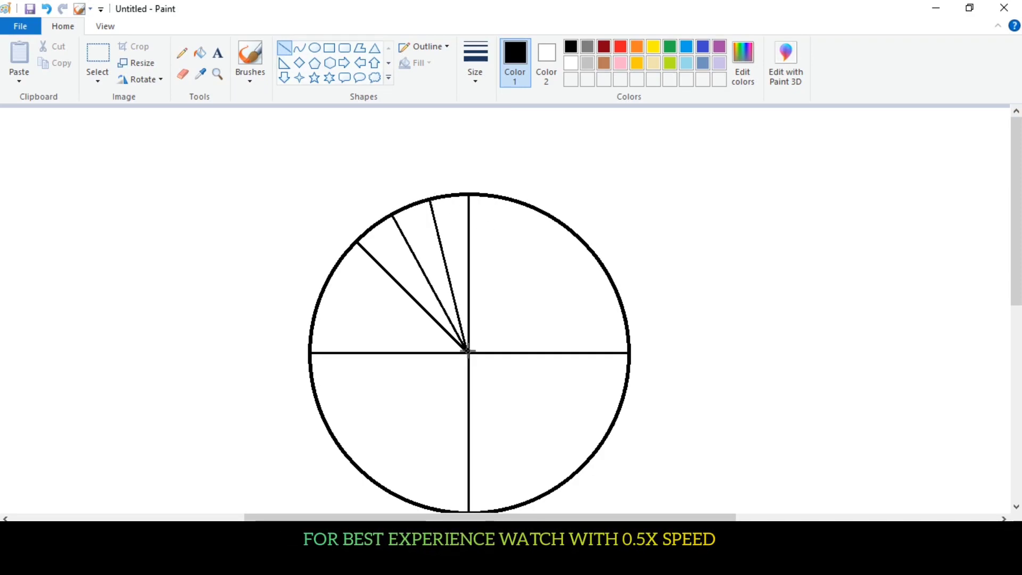
click(317, 314)
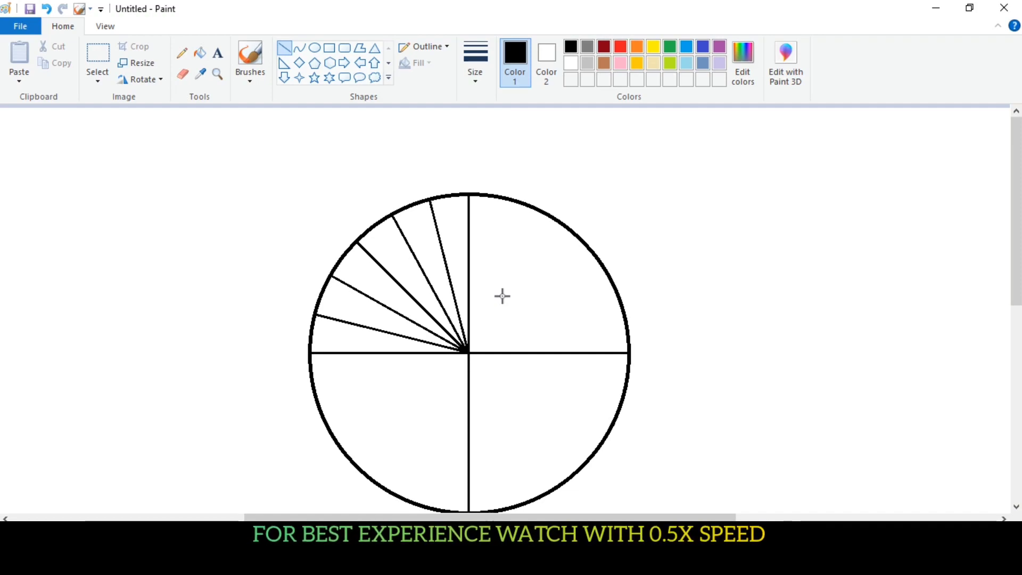
Step: Enlarge the wheel around its centre and set the line thickness for the inner circles
click(115, 30)
click(19, 57)
drag(373, 517, 497, 518)
drag(1016, 213, 1016, 198)
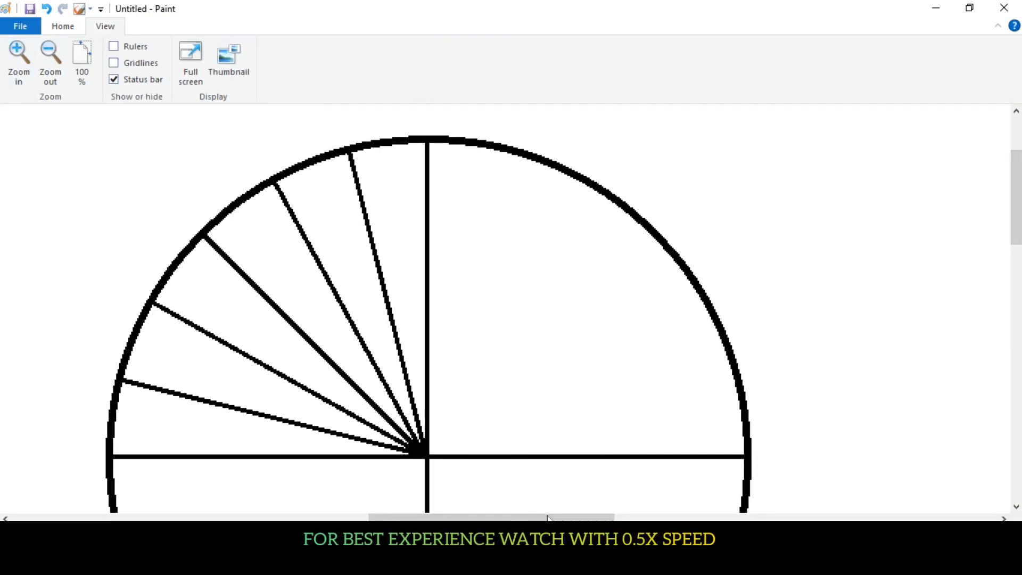
drag(548, 517, 511, 518)
click(63, 30)
click(475, 63)
click(488, 123)
scroll(488, 239, down, 2)
drag(481, 267, 707, 488)
drag(629, 429, 607, 402)
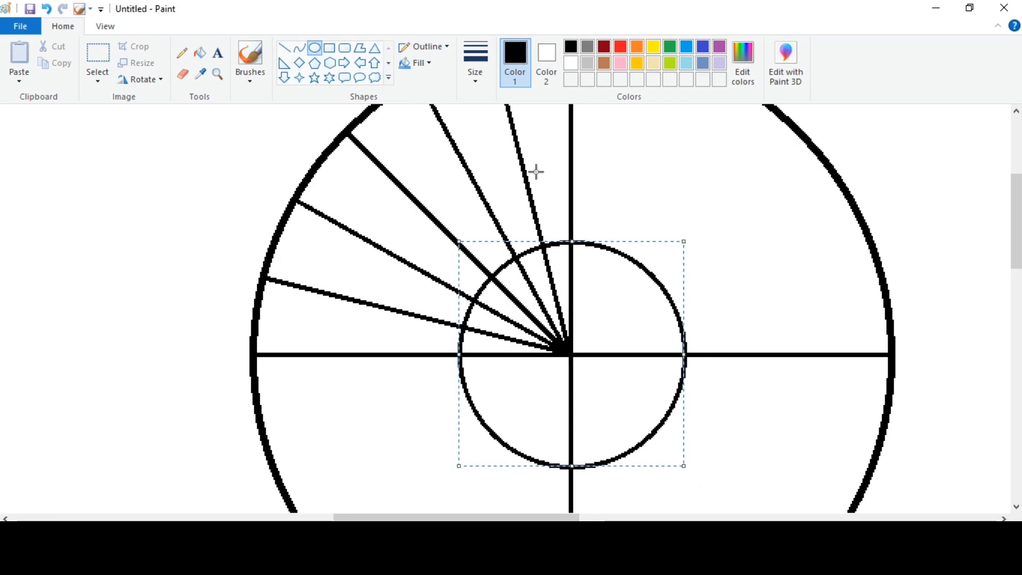
key(ctrl+z)
Step: Draw two concentric circles on the wheel's centre, a small hub circle and one about twice its diameter
drag(472, 256, 607, 399)
drag(526, 312, 556, 342)
drag(428, 217, 711, 515)
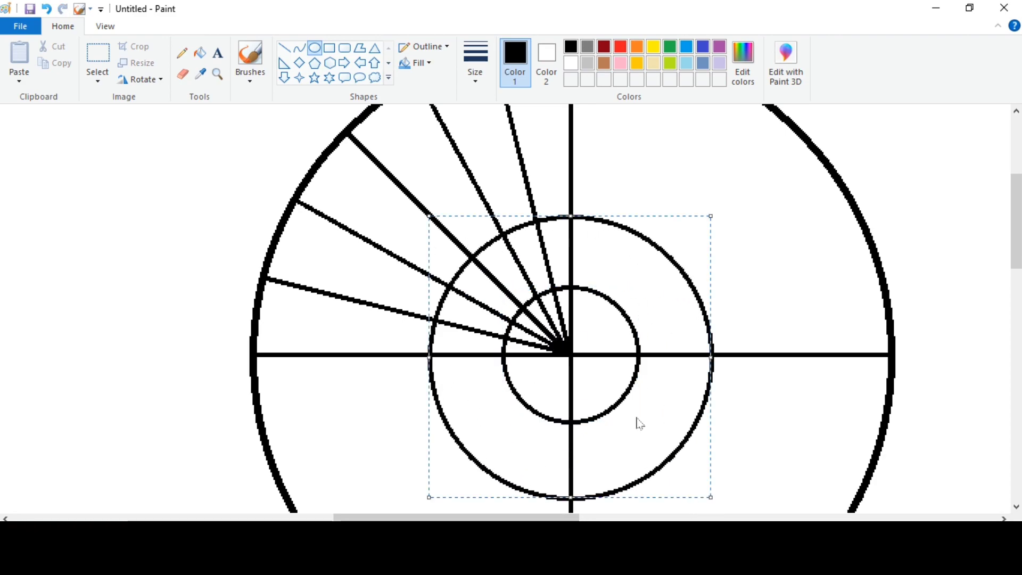
Step: Draw slanted lines from the rim ends of the upper vertical spoke and its left neighbour to the middle circle
scroll(813, 366, up, 2)
click(285, 47)
click(475, 63)
click(498, 130)
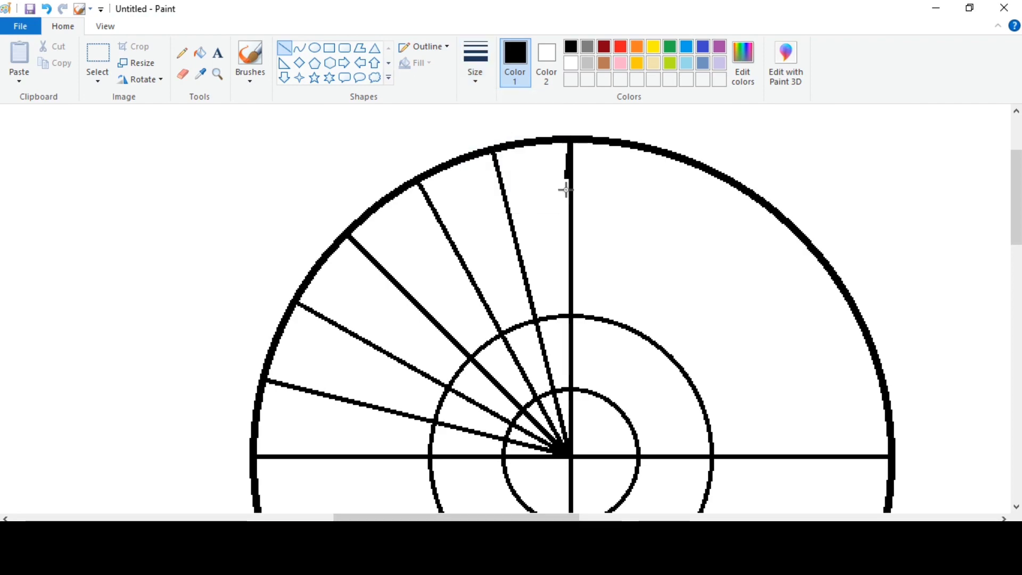
drag(561, 275, 557, 318)
drag(497, 156, 547, 316)
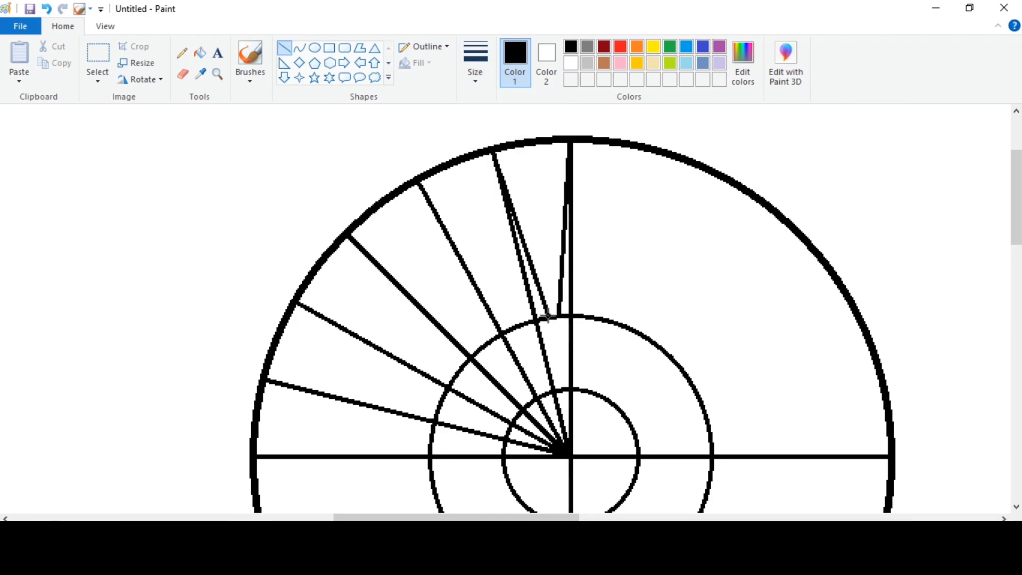
drag(494, 153, 522, 322)
Step: Add slanted lines from the remaining upper-left spokes' rim ends to the middle circle, including the left horizontal spoke
mouse_move(419, 184)
mouse_down()
mouse_move(516, 325)
mouse_move(486, 340)
mouse_up()
mouse_move(347, 237)
mouse_down()
mouse_move(481, 349)
mouse_move(372, 292)
mouse_move(459, 365)
mouse_up()
mouse_move(297, 301)
mouse_down()
mouse_move(456, 373)
mouse_move(433, 395)
mouse_up()
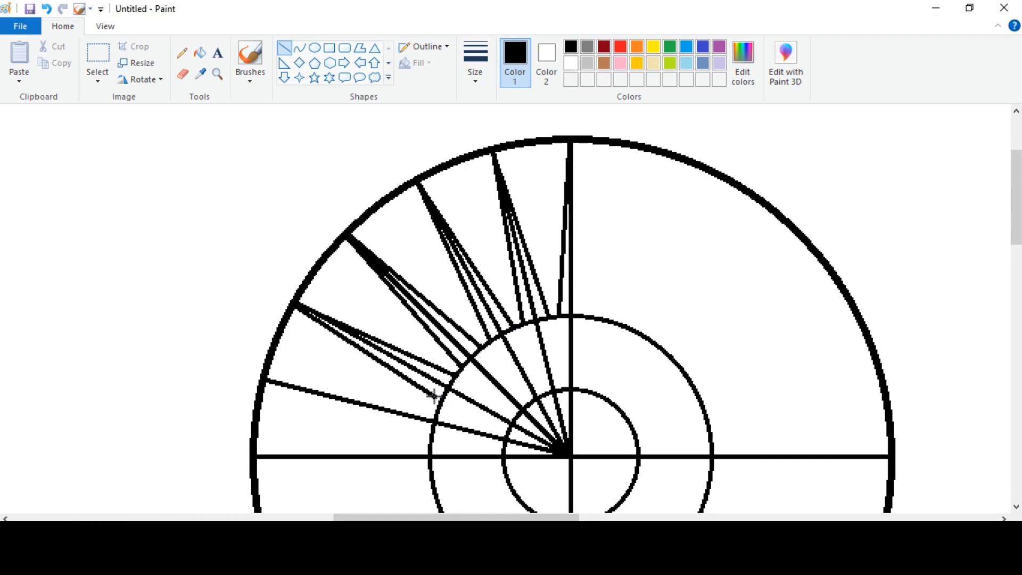
drag(266, 381, 438, 407)
drag(266, 381, 432, 433)
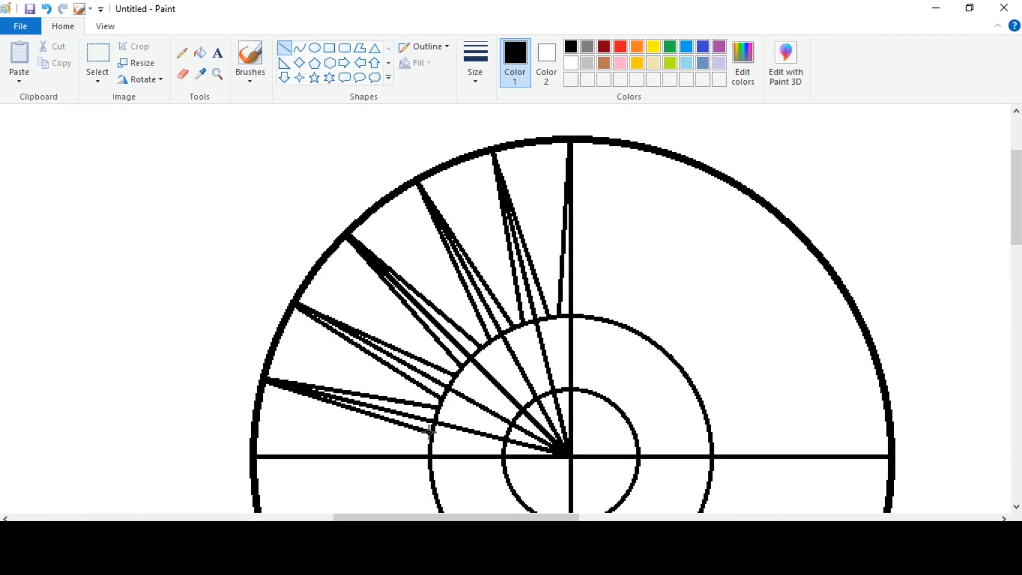
scroll(298, 367, down, 2)
drag(277, 353, 310, 352)
Step: Draw converging lines from the middle circle to the hub circle to close each tapered spoke in the upper-left quadrant
scroll(323, 413, up, 2)
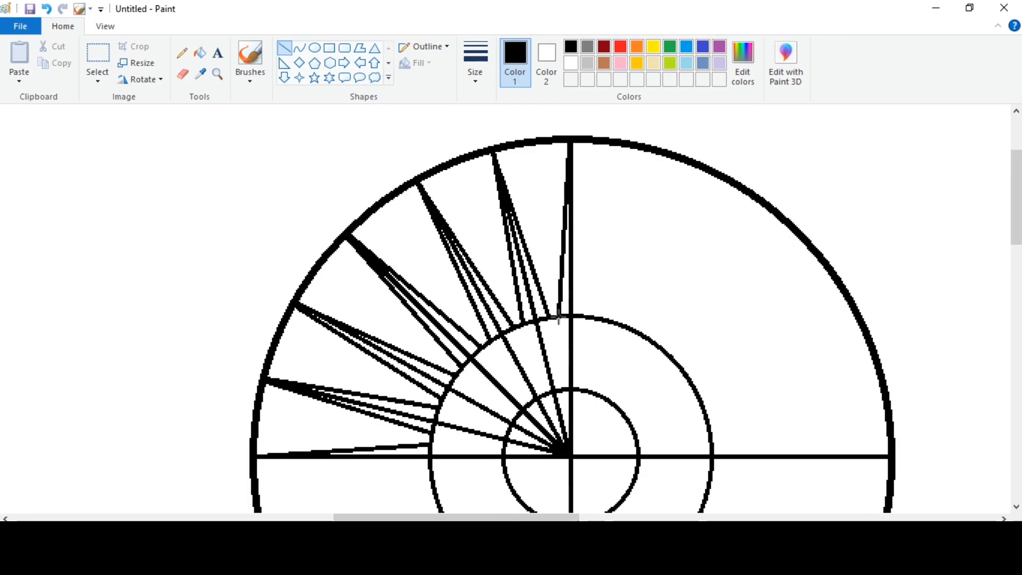
click(568, 356)
drag(513, 326, 536, 393)
drag(490, 341, 532, 394)
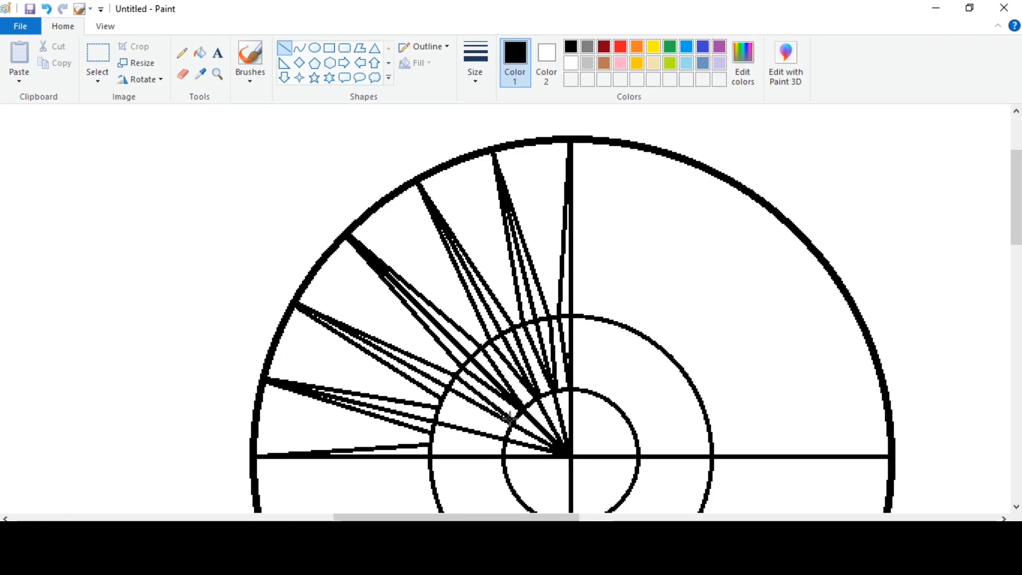
scroll(509, 417, down, 2)
drag(429, 327, 502, 338)
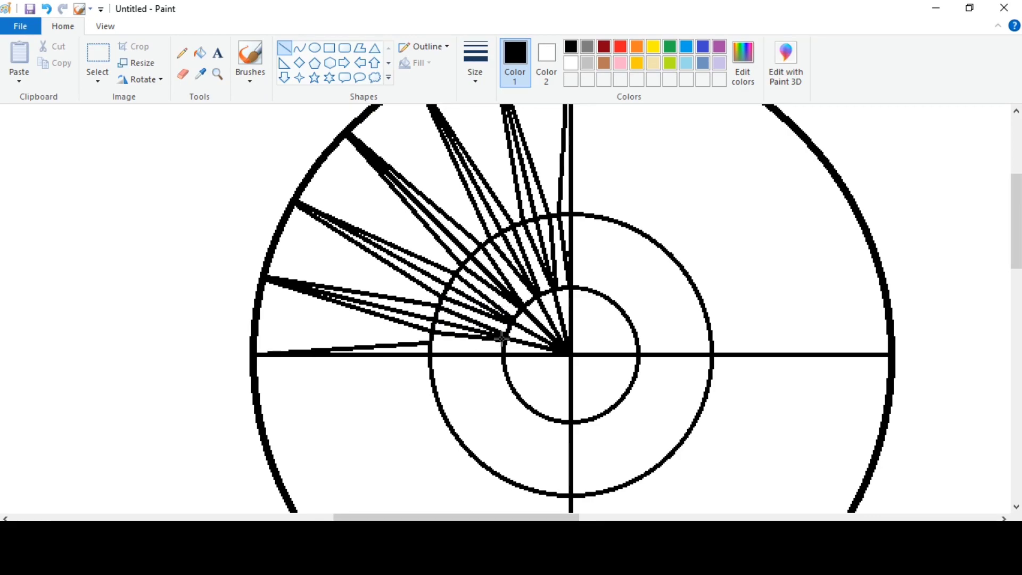
Step: Fill the outer and inner sections of all tapered spokes in the upper-left quadrant with black
click(200, 52)
click(420, 349)
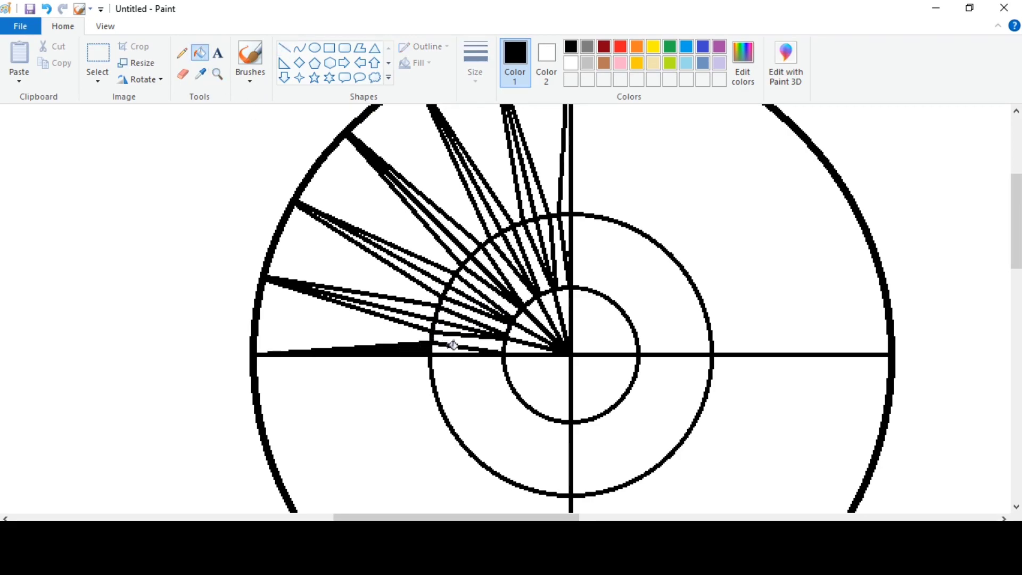
click(452, 346)
click(412, 317)
click(433, 284)
click(459, 284)
click(452, 294)
click(459, 252)
click(469, 242)
click(478, 260)
click(490, 227)
click(503, 221)
click(542, 202)
click(535, 239)
click(548, 250)
click(567, 203)
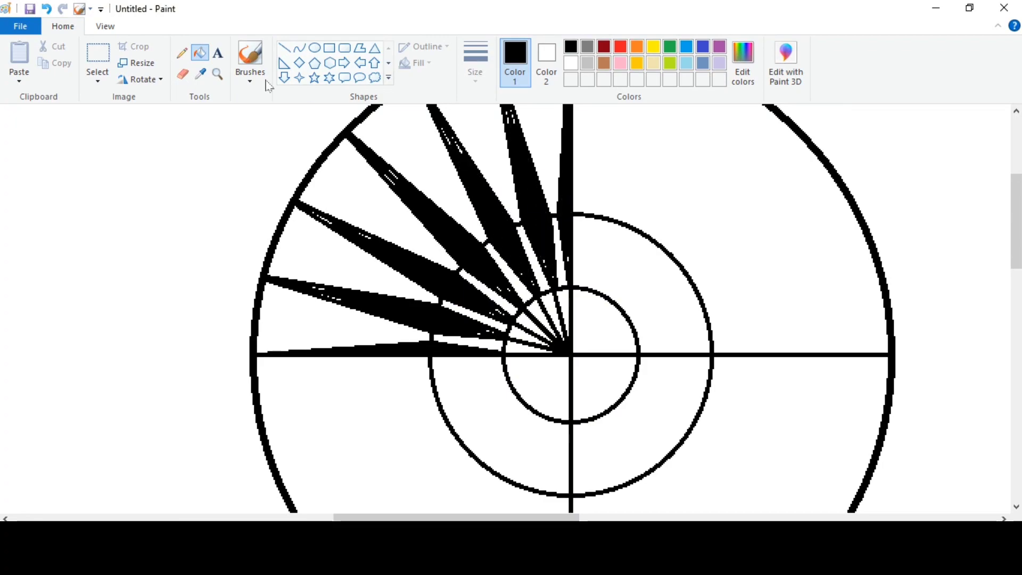
Step: Cover the white specks left inside the black spokes with short black lines
click(284, 48)
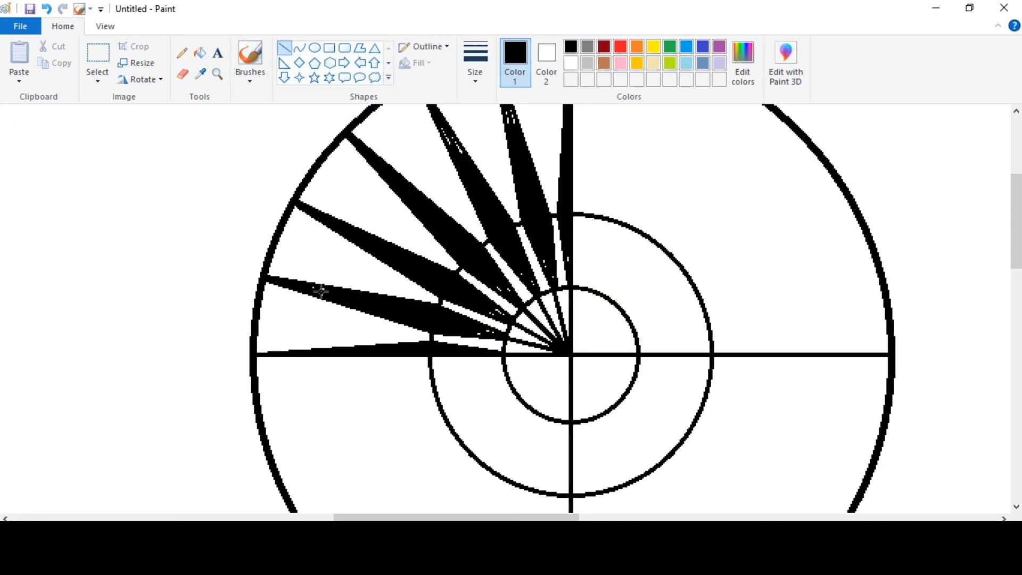
scroll(509, 201, up, 3)
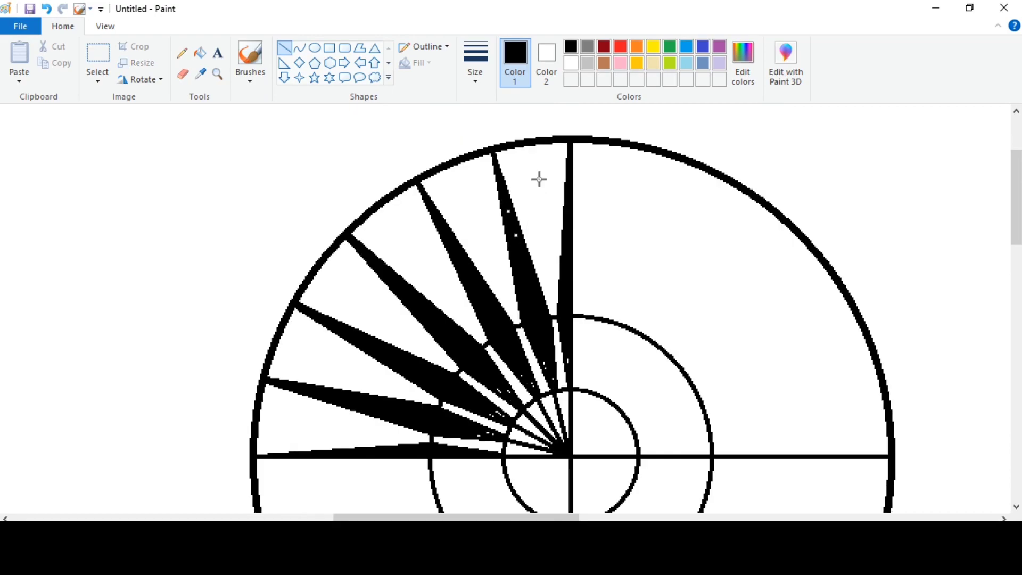
scroll(521, 221, down, 3)
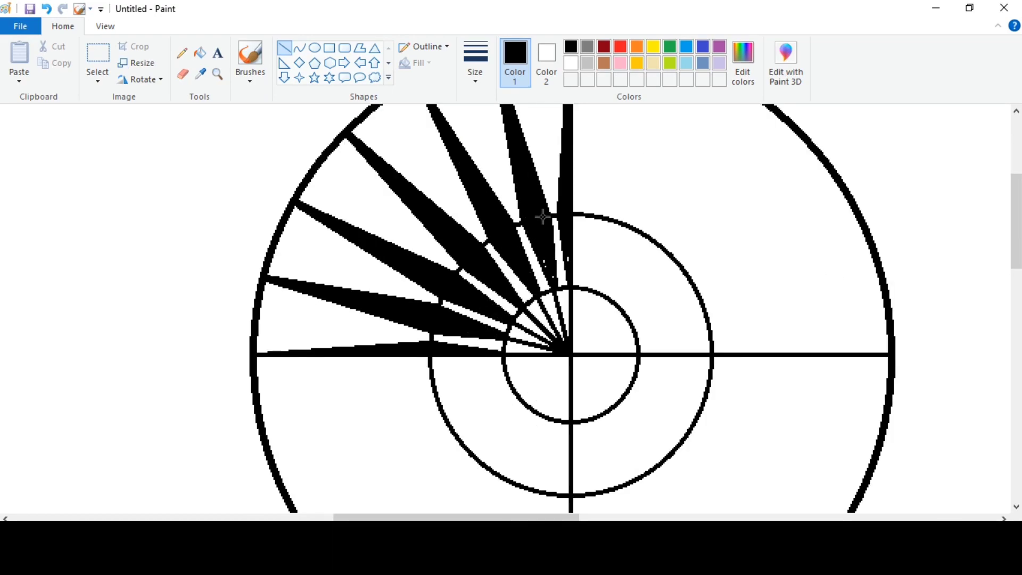
Step: Paint over the middle circle's arcs between the upper-left spokes with thick white lines
click(570, 64)
click(475, 62)
click(488, 165)
click(105, 26)
click(19, 60)
drag(442, 517, 480, 518)
scroll(396, 362, down, 3)
drag(397, 350, 434, 351)
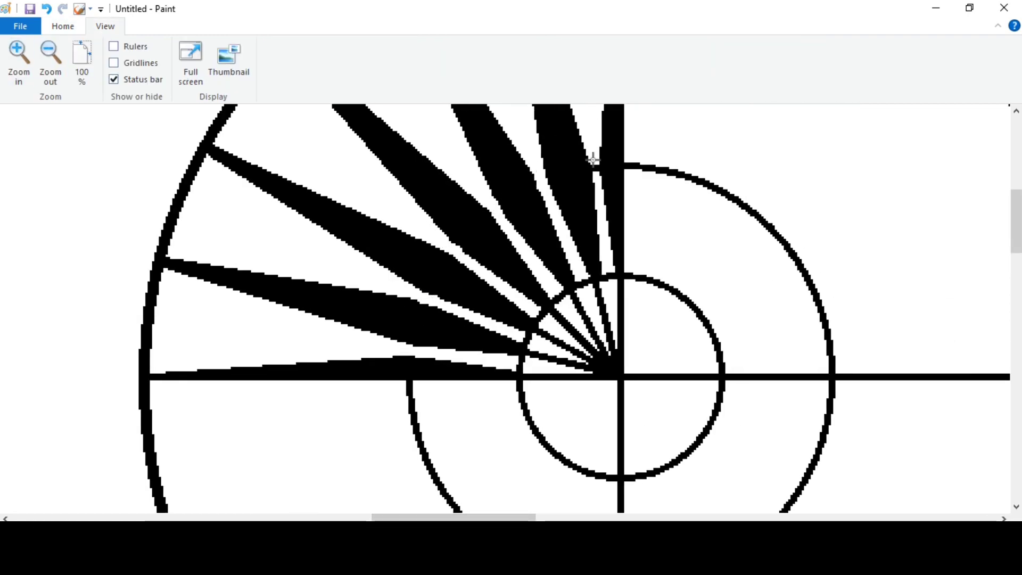
Step: Fill the gaps between the spokes inside the hub circle's upper-left quarter with black
click(63, 26)
click(571, 47)
click(315, 47)
click(201, 53)
click(537, 365)
click(539, 343)
click(551, 322)
click(567, 305)
Step: Draw a small circle on the blank canvas outside the wheel and fill it with black
click(105, 26)
click(50, 53)
scroll(213, 160, up, 2)
click(63, 26)
click(315, 48)
drag(279, 129, 314, 163)
click(222, 144)
click(200, 53)
click(296, 146)
Step: Cut the small black dot and turn on transparent selection
click(98, 53)
drag(270, 118, 328, 176)
right_click(299, 142)
click(329, 153)
click(100, 82)
click(123, 217)
Step: Paste the dot three times and place the copies on the rim in the quadrant's three uppermost spoke gaps
right_click(170, 137)
click(209, 180)
drag(31, 141, 379, 182)
right_click(264, 142)
click(298, 185)
drag(32, 140, 299, 199)
right_click(157, 154)
click(202, 196)
drag(34, 145, 174, 296)
Step: Paste three more dots and place them on the rim in the quadrant's three lower spoke gaps
right_click(112, 174)
click(149, 215)
scroll(121, 187, down, 3)
right_click(120, 187)
click(158, 229)
drag(34, 142, 114, 350)
right_click(59, 213)
click(97, 255)
click(75, 235)
Step: Select the wheel's finished upper-left quadrant up to the centre and cut it
scroll(75, 235, up, 3)
click(107, 27)
click(52, 60)
click(63, 26)
drag(420, 518, 345, 517)
drag(166, 112, 316, 264)
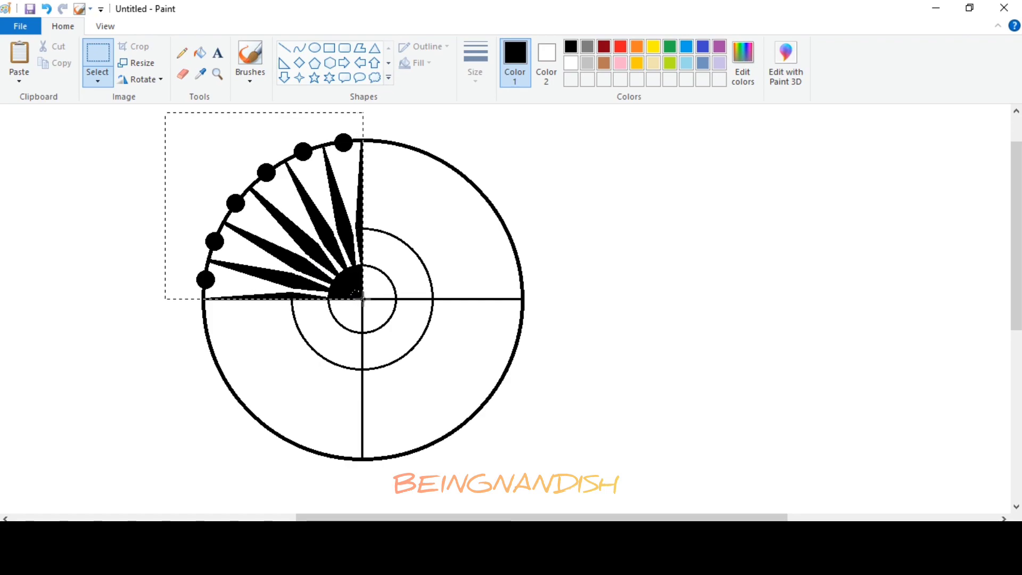
drag(363, 299, 363, 300)
right_click(315, 207)
click(348, 219)
Step: Delete the rest of the wheel and paste the finished quadrant back onto the blank canvas
drag(161, 116, 563, 479)
right_click(520, 342)
click(558, 452)
right_click(99, 255)
click(138, 300)
mouse_move(136, 208)
mouse_down()
mouse_move(341, 229)
mouse_move(352, 208)
mouse_up()
Step: Paste a second quadrant, flip it horizontally and join it to the first along the vertical spoke
right_click(121, 178)
click(158, 222)
right_click(142, 214)
mouse_move(183, 341)
click(282, 409)
drag(100, 249, 511, 251)
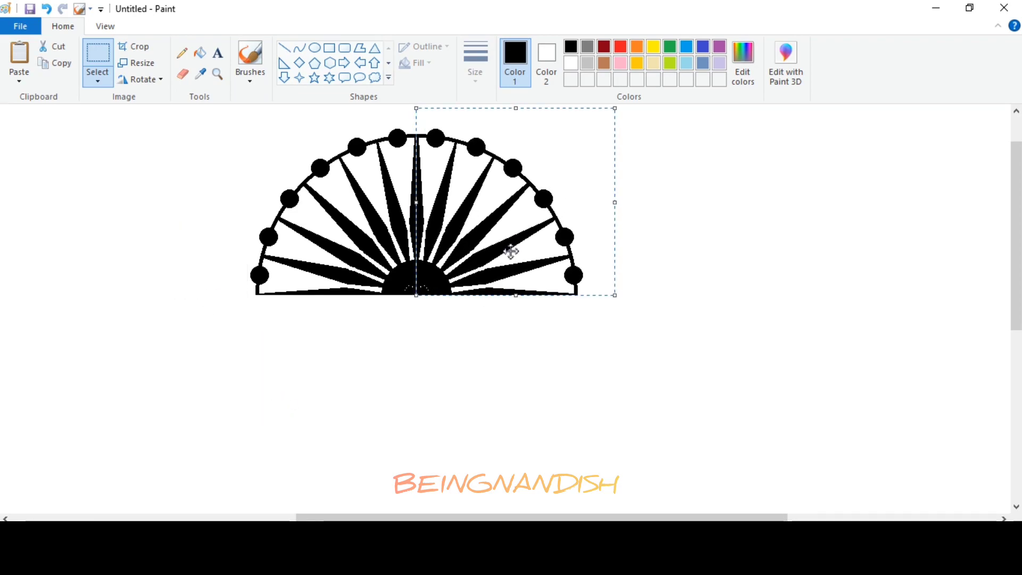
Step: Copy the half wheel, paste it, flip the copy vertically and align it below the original to complete the wheel
drag(236, 123, 587, 295)
right_click(486, 196)
click(514, 221)
right_click(107, 143)
click(144, 185)
right_click(145, 165)
mouse_move(184, 292)
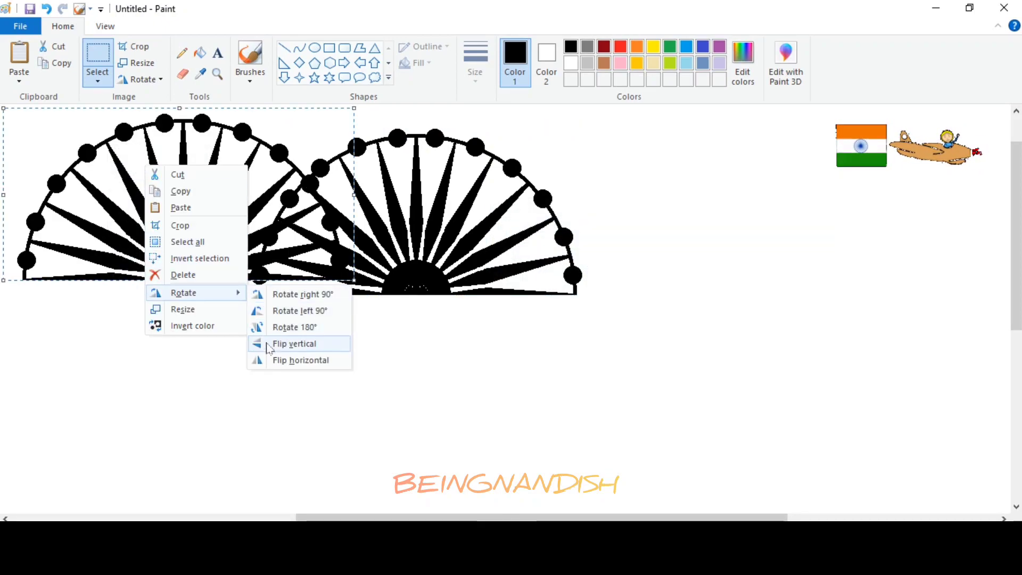
click(268, 344)
drag(186, 213, 421, 394)
click(611, 342)
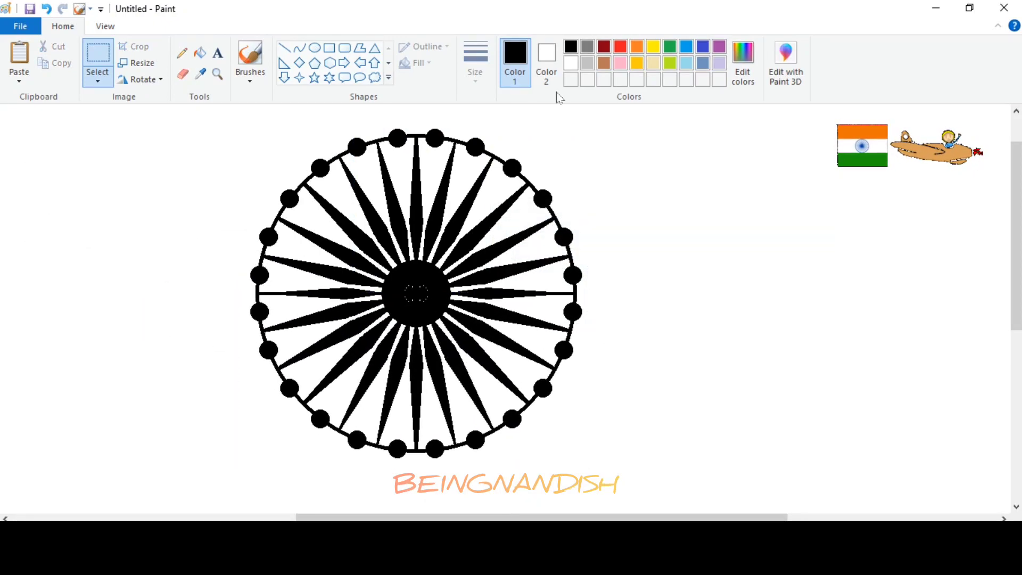
Step: Cover the speckled hub with an indigo circle and fill the hub and wheel with indigo
click(703, 46)
click(314, 47)
drag(389, 265, 443, 321)
click(426, 63)
click(442, 100)
click(200, 52)
click(408, 296)
click(477, 279)
Step: Define a darker navy custom colour and fill the wheel with it
click(751, 79)
drag(671, 242, 671, 280)
click(533, 382)
click(373, 380)
click(417, 297)
Step: Draw a thin, unfilled navy circle around the wheel, just outside the rim dots
click(315, 47)
click(475, 77)
click(476, 107)
click(417, 62)
click(403, 83)
mouse_move(236, 128)
mouse_down()
mouse_move(569, 476)
mouse_move(585, 462)
mouse_up()
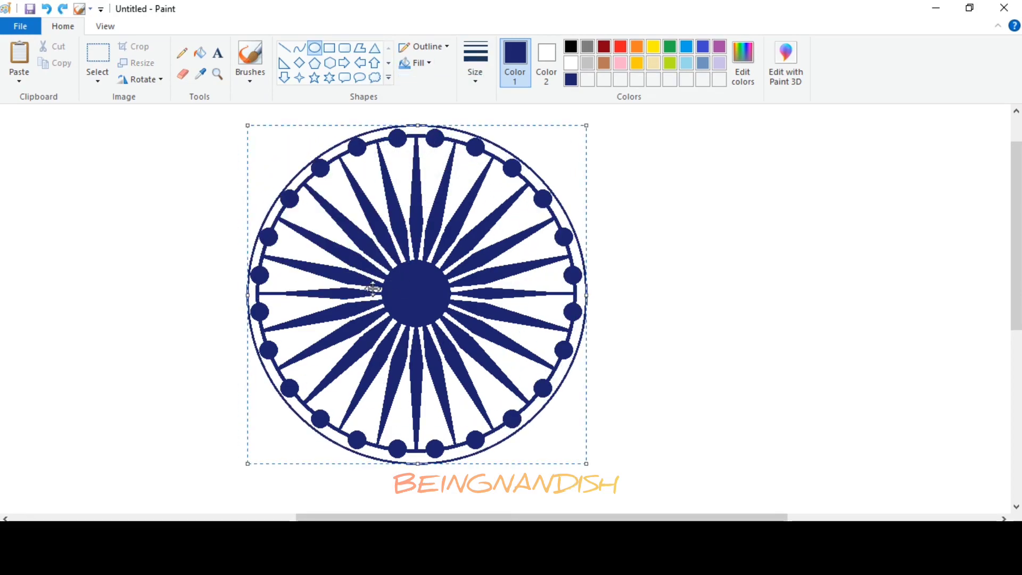
Step: Fill the gaps between the wheel's rim and its thin outer circle with navy
click(200, 53)
click(258, 250)
click(273, 372)
click(300, 408)
click(335, 435)
click(411, 457)
click(498, 435)
click(533, 408)
click(105, 26)
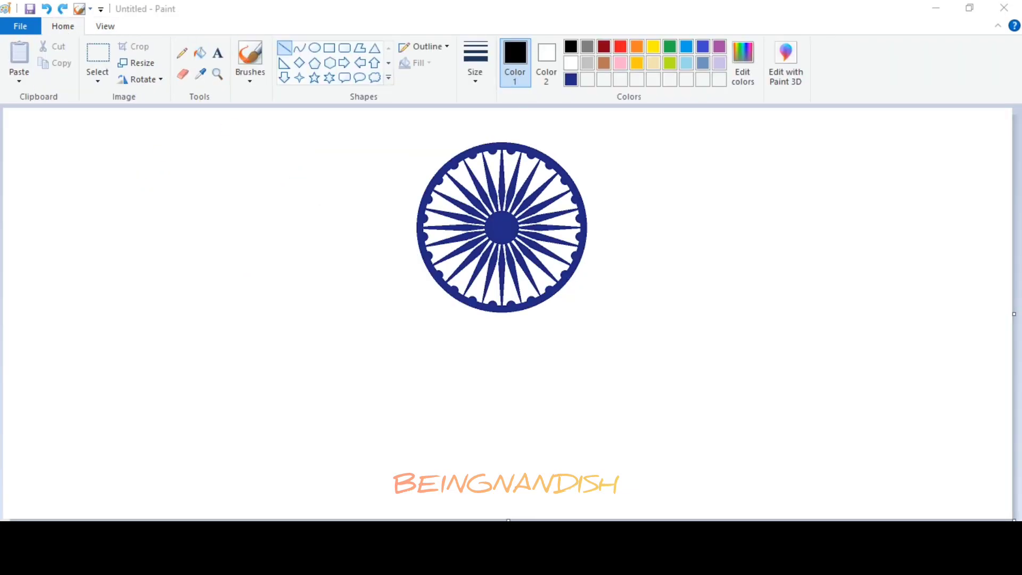
Step: Shrink the finished wheel and move it lower, near the middle of the canvas
click(97, 53)
drag(393, 128, 604, 328)
right_click(541, 210)
click(578, 354)
text(1)
click(129, 339)
drag(480, 213, 474, 344)
Step: Draw a long black S-shaped curve above the wheel as the upper edge of a hand and stretch it to fit
click(300, 48)
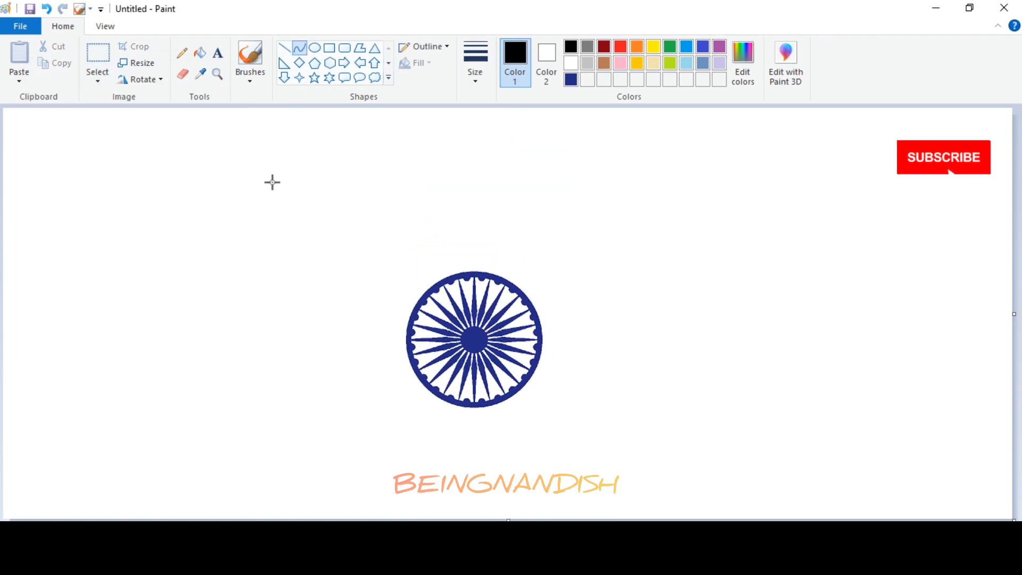
drag(243, 164, 664, 204)
drag(271, 178, 290, 217)
drag(511, 176, 483, 52)
drag(454, 215, 456, 241)
drag(664, 147, 614, 151)
drag(455, 240, 457, 254)
drag(514, 198, 515, 172)
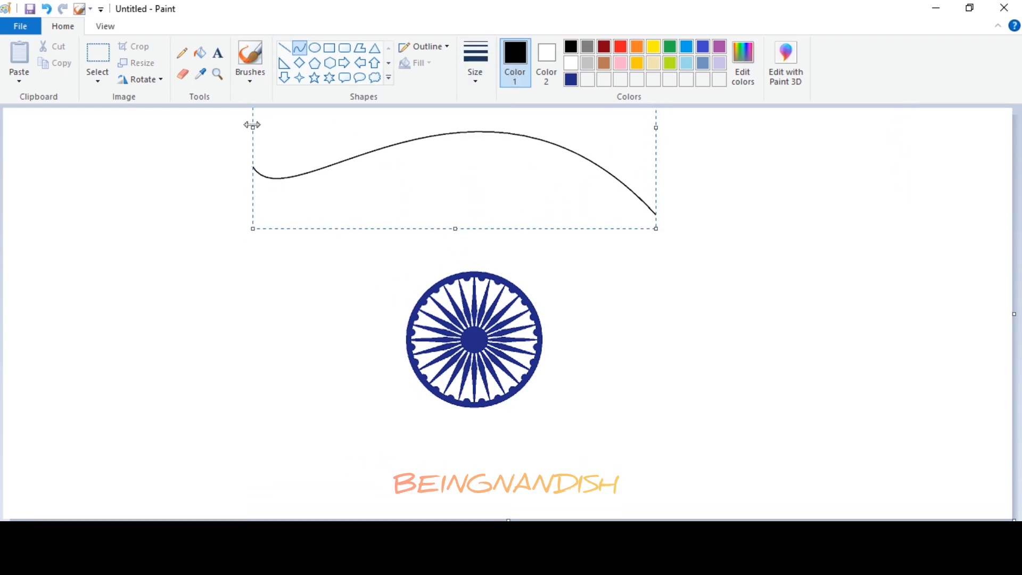
drag(253, 125, 242, 124)
Step: Complete the hand outline with bent curves for the palm's lower edge, the thumb and the inner edge of the fingers
click(223, 163)
drag(248, 180, 471, 243)
mouse_move(279, 267)
mouse_down()
mouse_move(331, 242)
mouse_move(281, 264)
mouse_move(349, 288)
mouse_move(330, 287)
mouse_up()
drag(464, 227, 455, 228)
mouse_move(347, 294)
mouse_down()
mouse_move(365, 278)
mouse_move(353, 283)
mouse_up()
drag(455, 239, 506, 231)
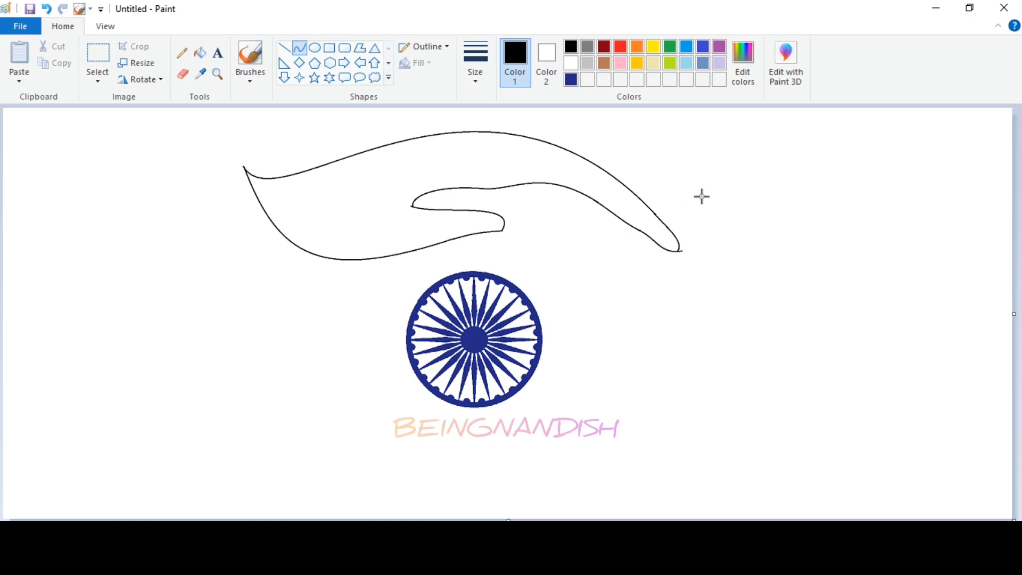
Step: Fill the hand with black and erase the stray line end at its fingertip
click(399, 185)
click(105, 26)
click(18, 54)
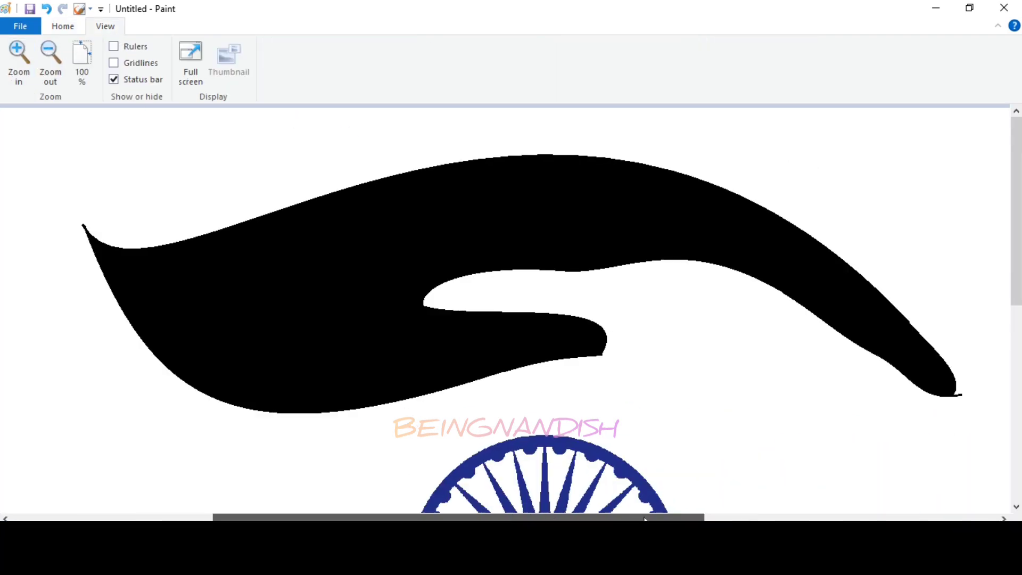
click(62, 26)
click(182, 74)
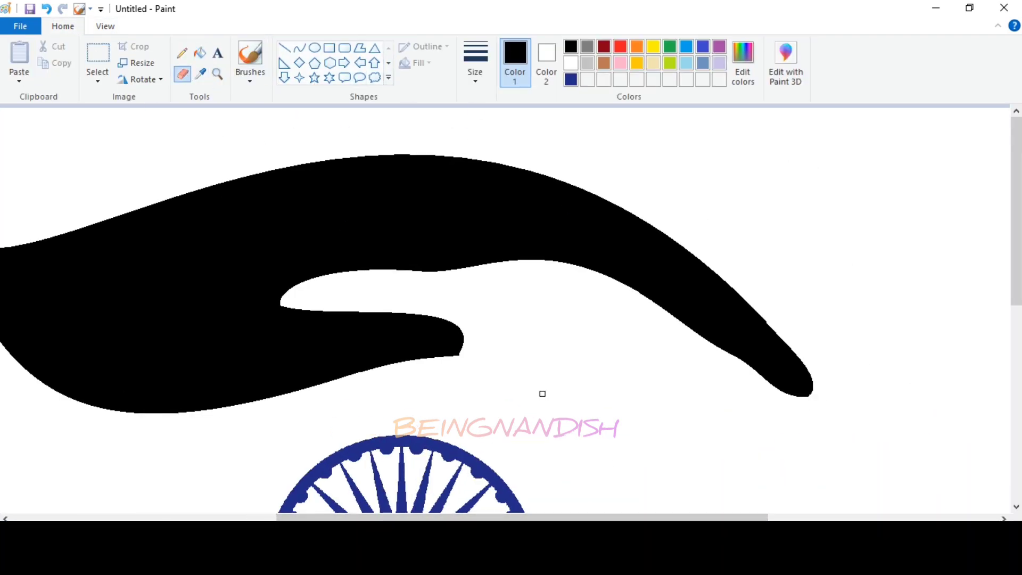
Step: Outline a slim separate finger below the hand's fingertip with curves and fill it with black
click(299, 48)
drag(606, 299, 731, 371)
mouse_move(643, 314)
mouse_down()
mouse_move(633, 304)
mouse_move(673, 330)
mouse_up()
click(770, 274)
drag(596, 314, 600, 310)
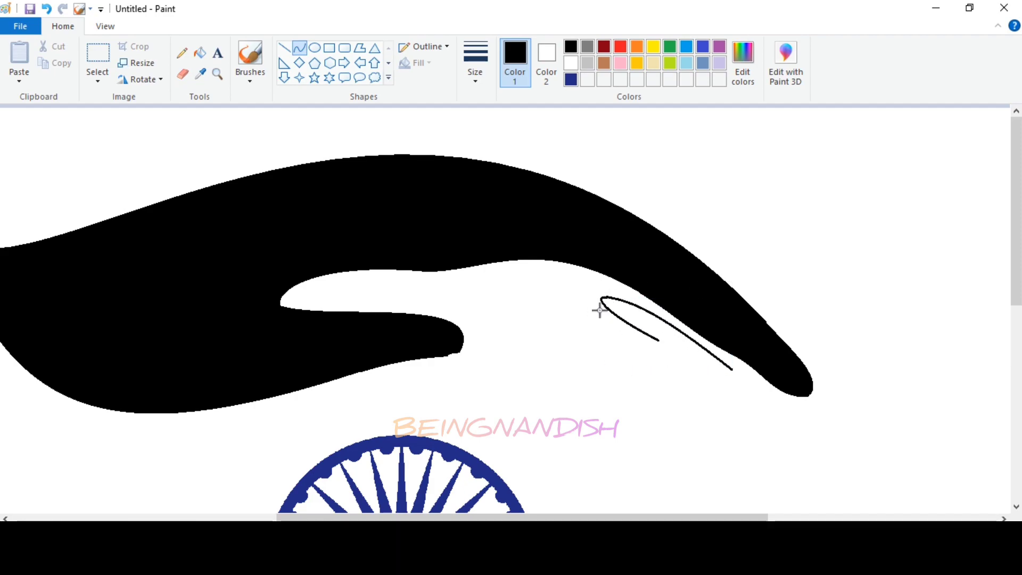
drag(659, 339, 689, 392)
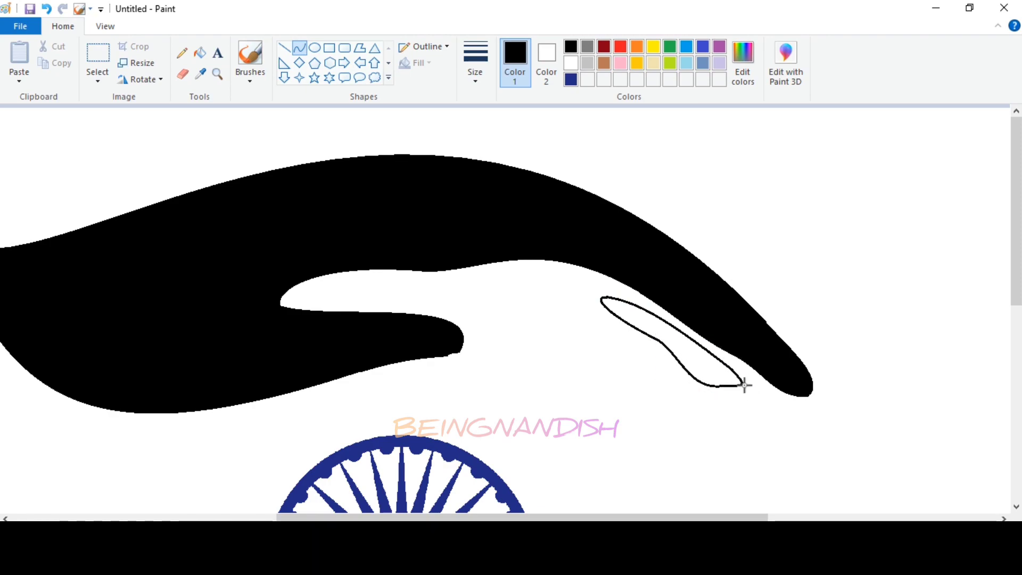
click(201, 51)
click(669, 340)
click(105, 26)
click(51, 60)
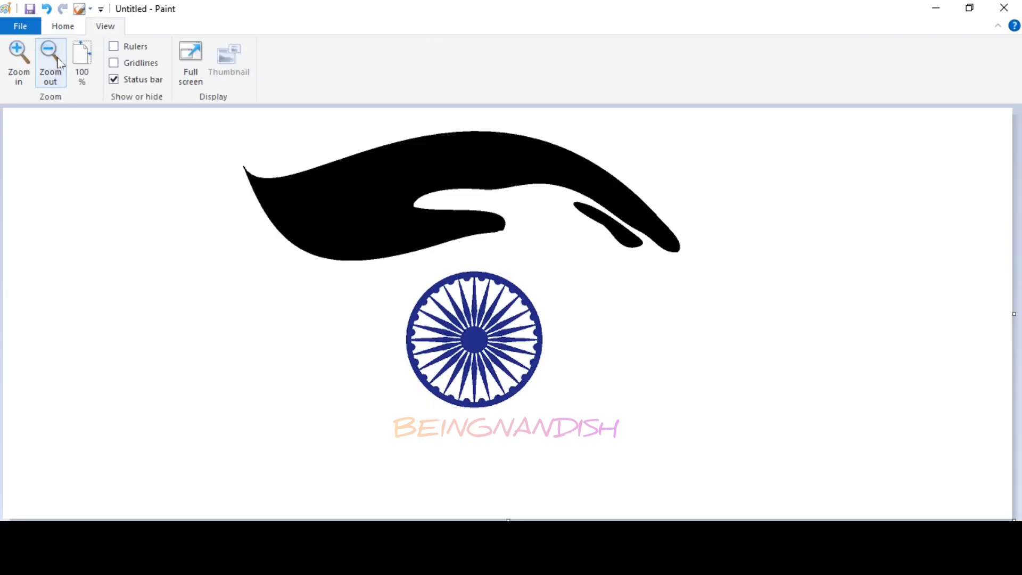
Step: Clean up the pointed wrist end of the hand with the Eraser
click(19, 60)
click(63, 26)
click(183, 75)
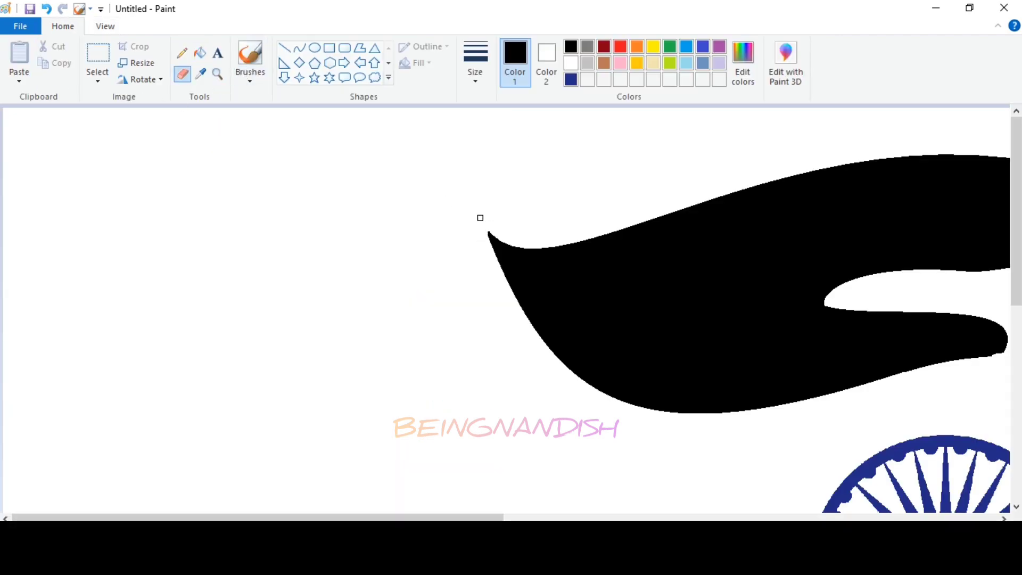
click(105, 26)
click(82, 59)
Step: Copy the hand, shift the original slightly up and left, and move the wheel aside to the canvas's left edge
click(63, 26)
click(97, 53)
drag(726, 256, 727, 264)
right_click(588, 198)
click(620, 224)
drag(579, 214, 541, 201)
click(589, 288)
drag(384, 277, 556, 417)
mouse_move(512, 354)
mouse_down()
mouse_move(515, 318)
mouse_move(500, 342)
mouse_move(335, 341)
mouse_move(140, 307)
mouse_up()
Step: Paste the hand copy, flip it horizontally and vertically, and place it below the original hand
key(ctrl+v)
drag(322, 164, 628, 343)
right_click(628, 343)
mouse_move(665, 469)
click(777, 533)
right_click(635, 357)
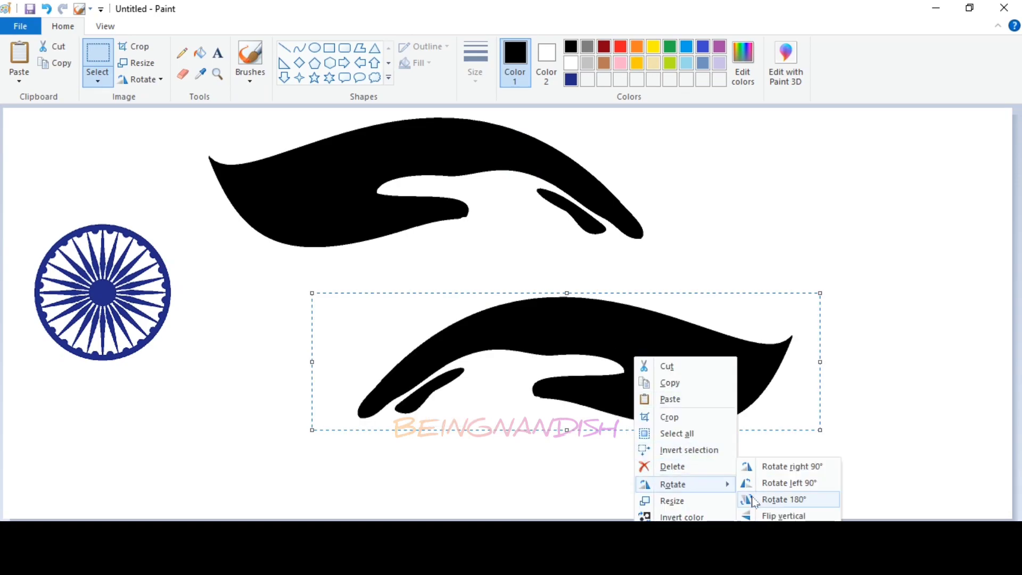
click(746, 499)
drag(612, 394, 562, 467)
Step: Cut the wheel, paste it back between the two hands and adjust the arrangement
drag(24, 222, 180, 372)
right_click(100, 282)
click(131, 294)
click(98, 78)
right_click(145, 286)
click(173, 330)
drag(96, 175, 502, 285)
drag(680, 468, 728, 431)
click(810, 252)
Step: Define an orange custom colour and fill the upper hand with it
click(637, 47)
click(742, 62)
click(592, 377)
click(375, 377)
click(199, 52)
click(378, 155)
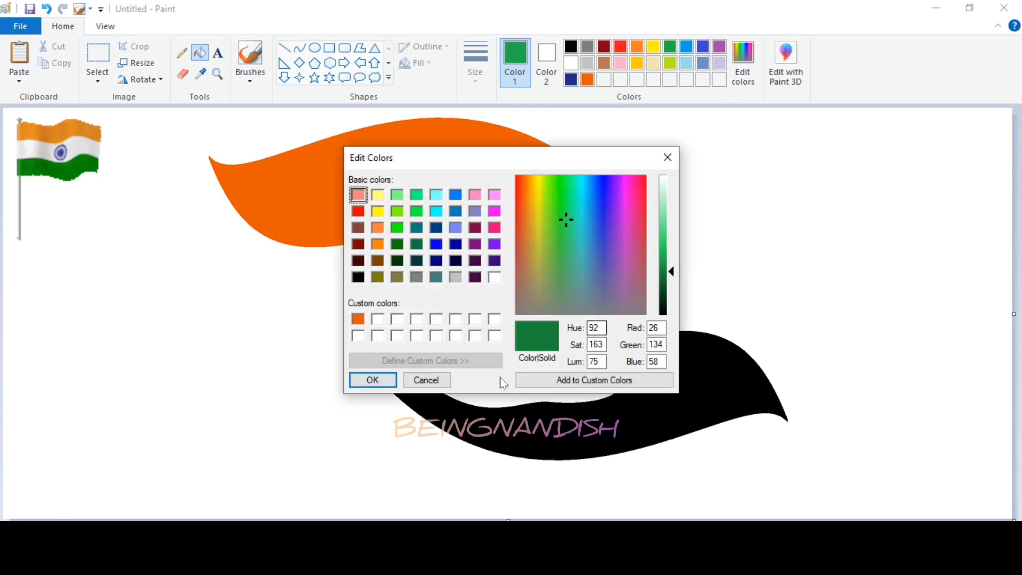
Step: Add a dark green custom colour (red 26, green 134, blue 58), fill the lower hand and finger with it, and fill the upper finger orange
click(592, 377)
click(375, 377)
click(473, 457)
click(407, 358)
click(587, 80)
click(570, 209)
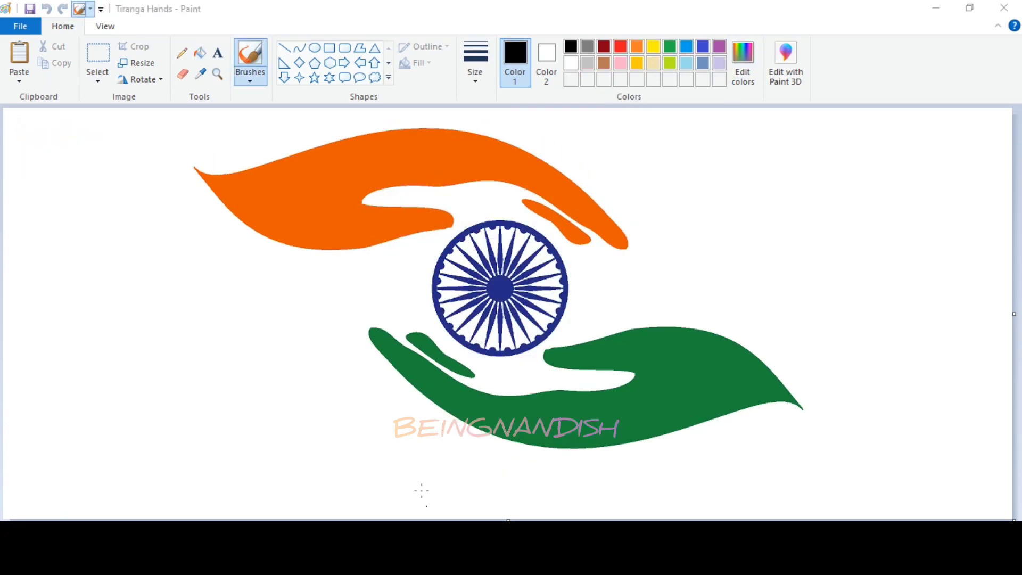
Step: Draw a curve along the upper hand from wrist to fingertip and fill the strip above it with lighter orange
click(299, 48)
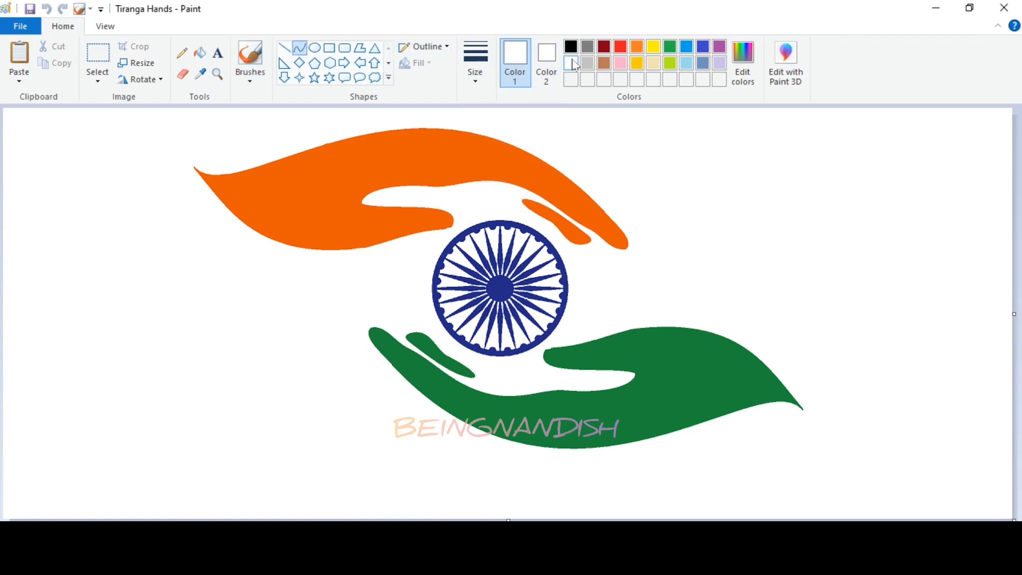
drag(194, 168, 629, 242)
mouse_move(447, 210)
mouse_down()
mouse_move(422, 180)
mouse_move(409, 40)
mouse_move(427, 33)
mouse_up()
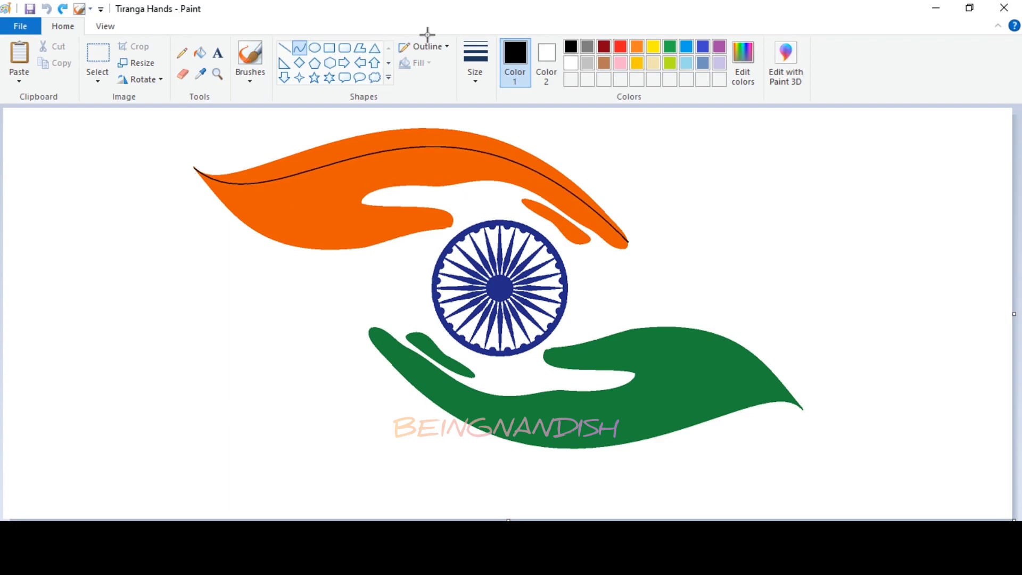
click(637, 46)
click(199, 52)
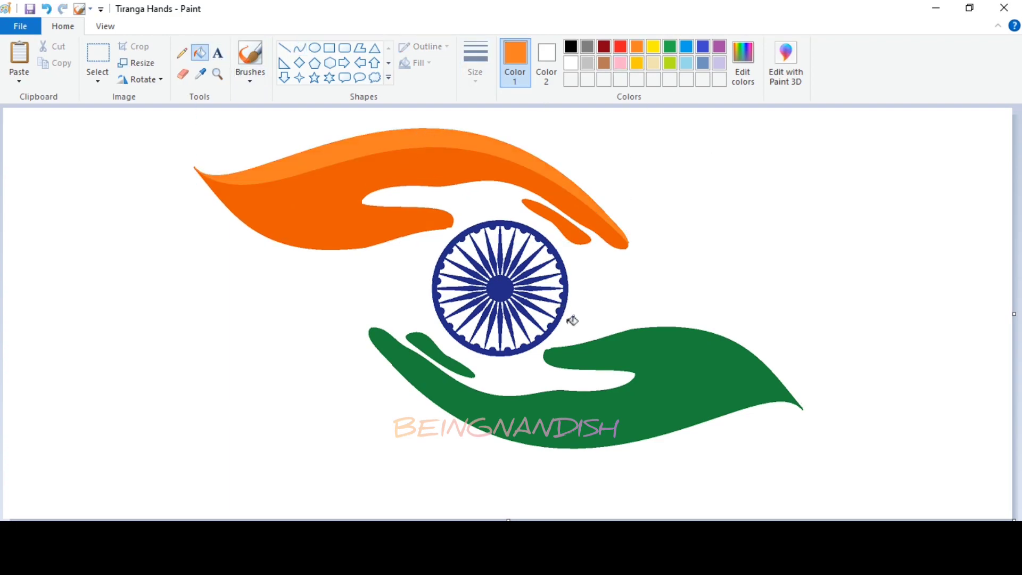
Step: Remove the green lower hand and its finger by filling them with white
click(570, 63)
click(661, 343)
click(430, 349)
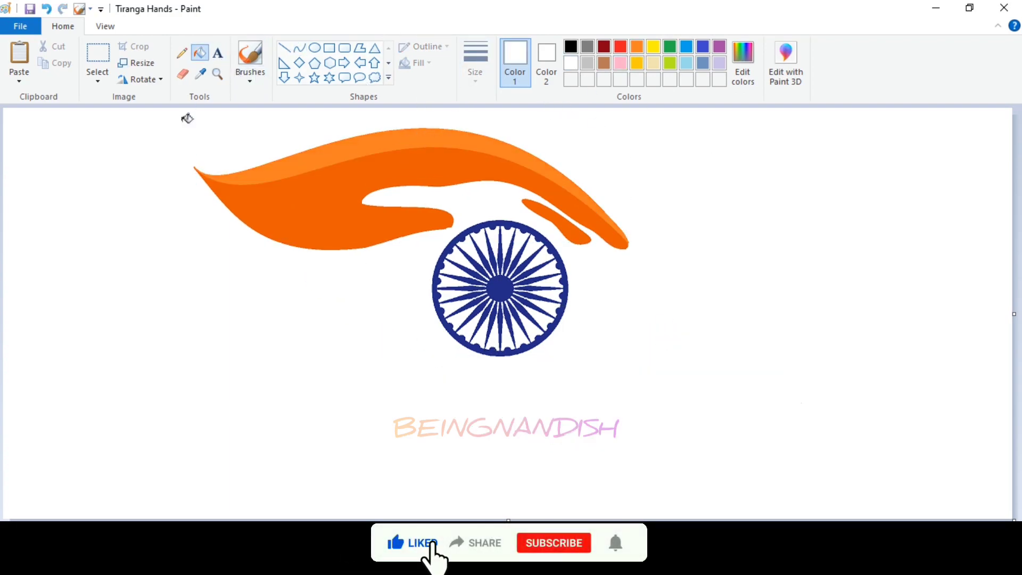
Step: Copy the shaded orange hand with a free-form selection and paste the copy below it
click(98, 77)
click(112, 133)
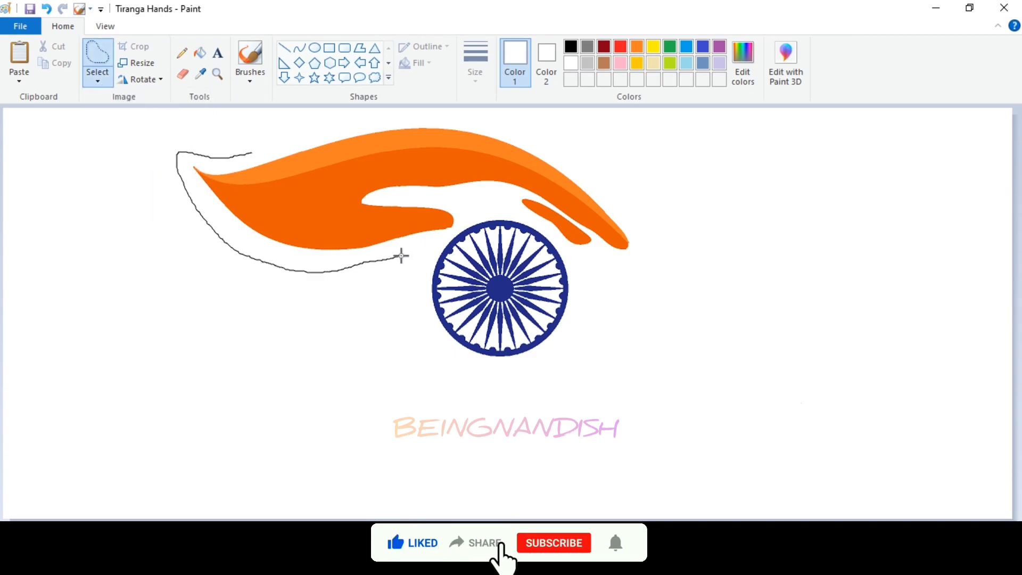
drag(234, 158, 237, 157)
click(39, 101)
drag(196, 218, 449, 420)
Step: Flip the copied hand vertically and horizontally and position it beneath the wheel
right_click(450, 402)
mouse_move(489, 358)
click(571, 410)
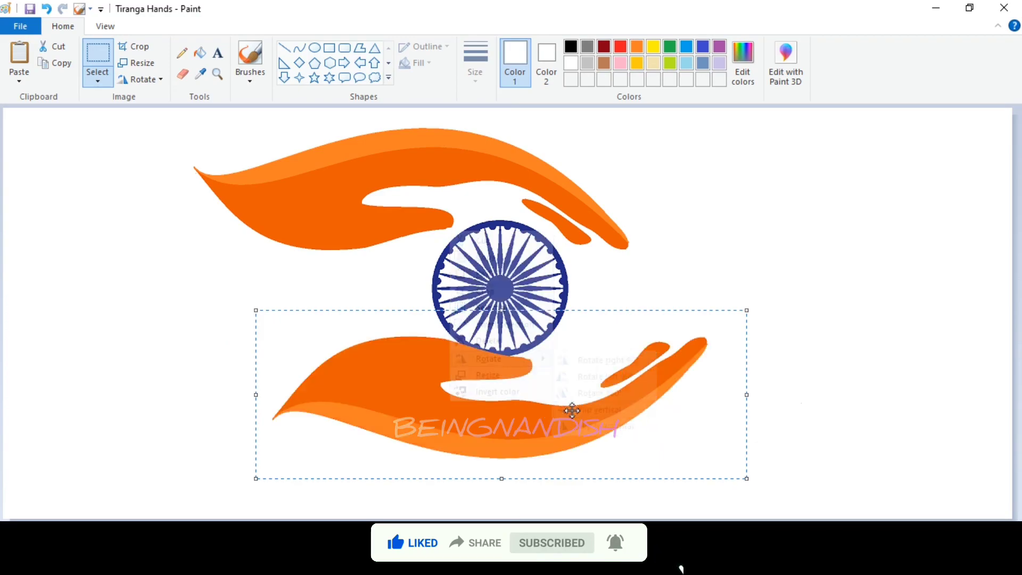
right_click(545, 383)
click(706, 411)
mouse_move(705, 411)
mouse_down()
mouse_move(724, 411)
mouse_move(716, 411)
mouse_up()
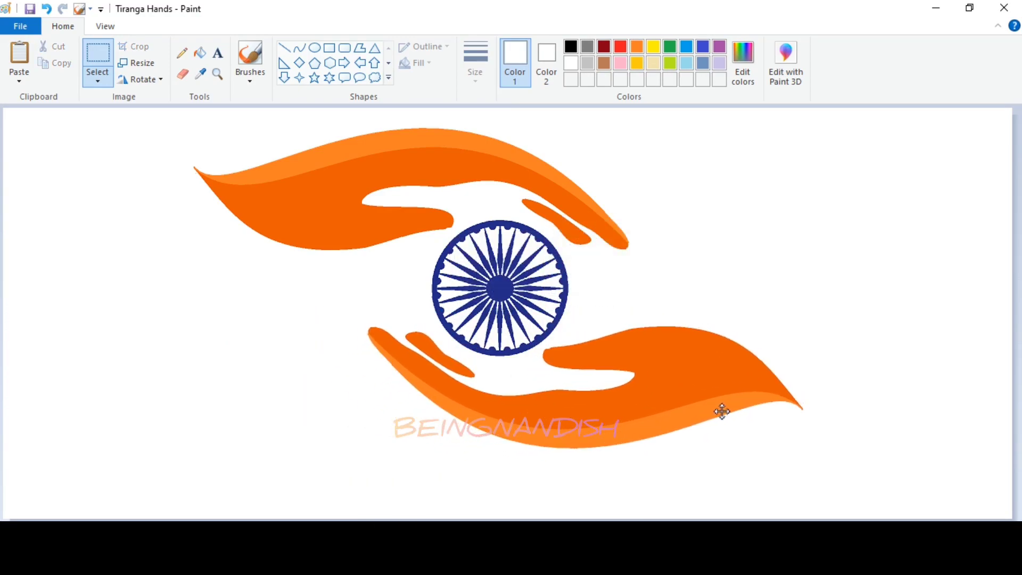
Step: Fill the lower hand's edge strip with green and the rest of the hand with a darker green custom colour
click(575, 434)
click(743, 67)
click(372, 379)
click(596, 412)
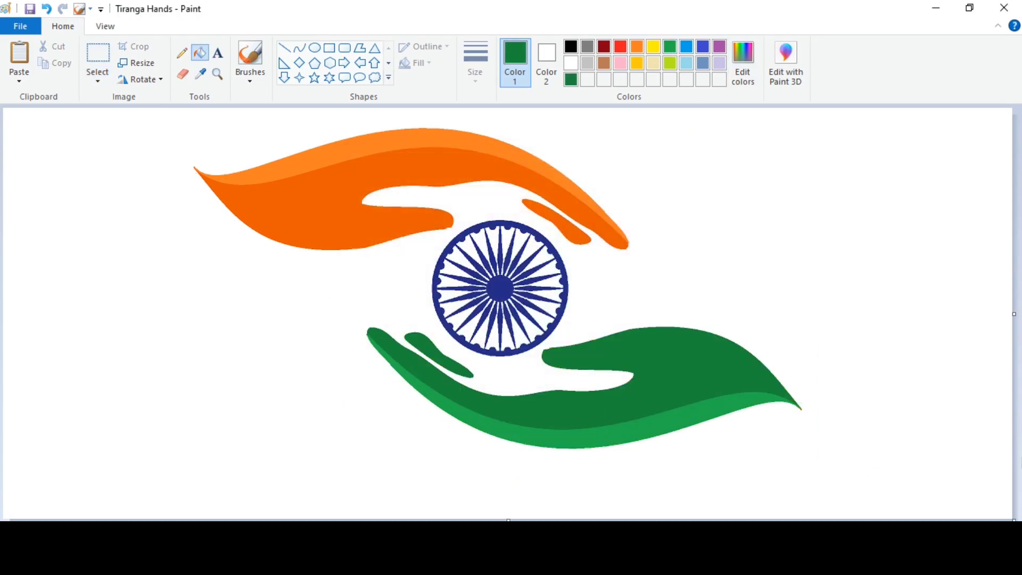